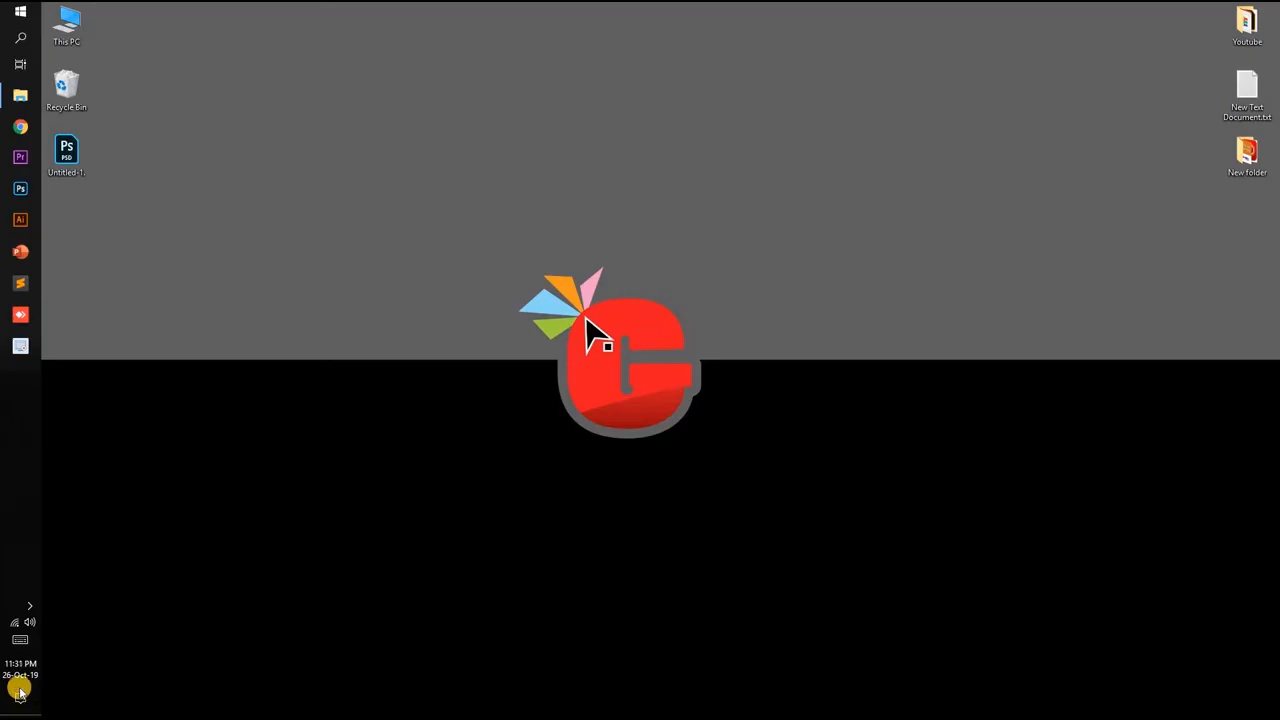
Step: Open a second window for Untitled-1.psd and dock it side by side with the original document window
click(21, 188)
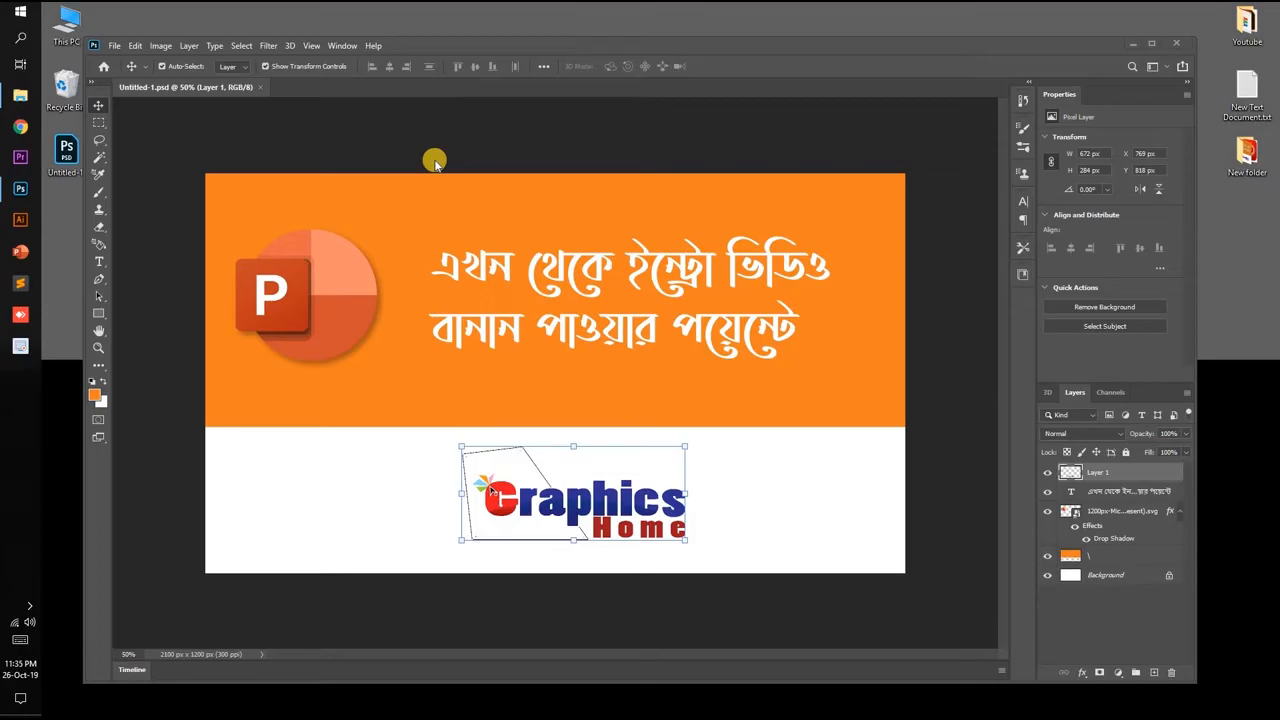
click(343, 46)
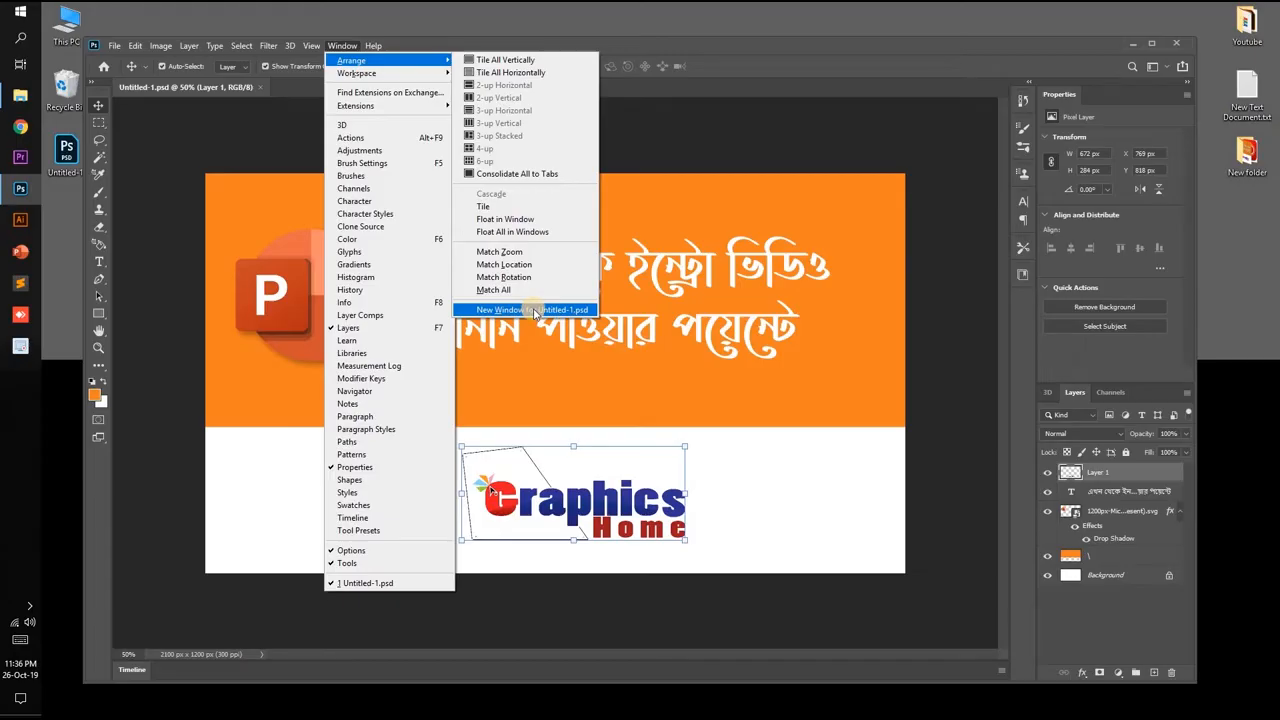
click(535, 312)
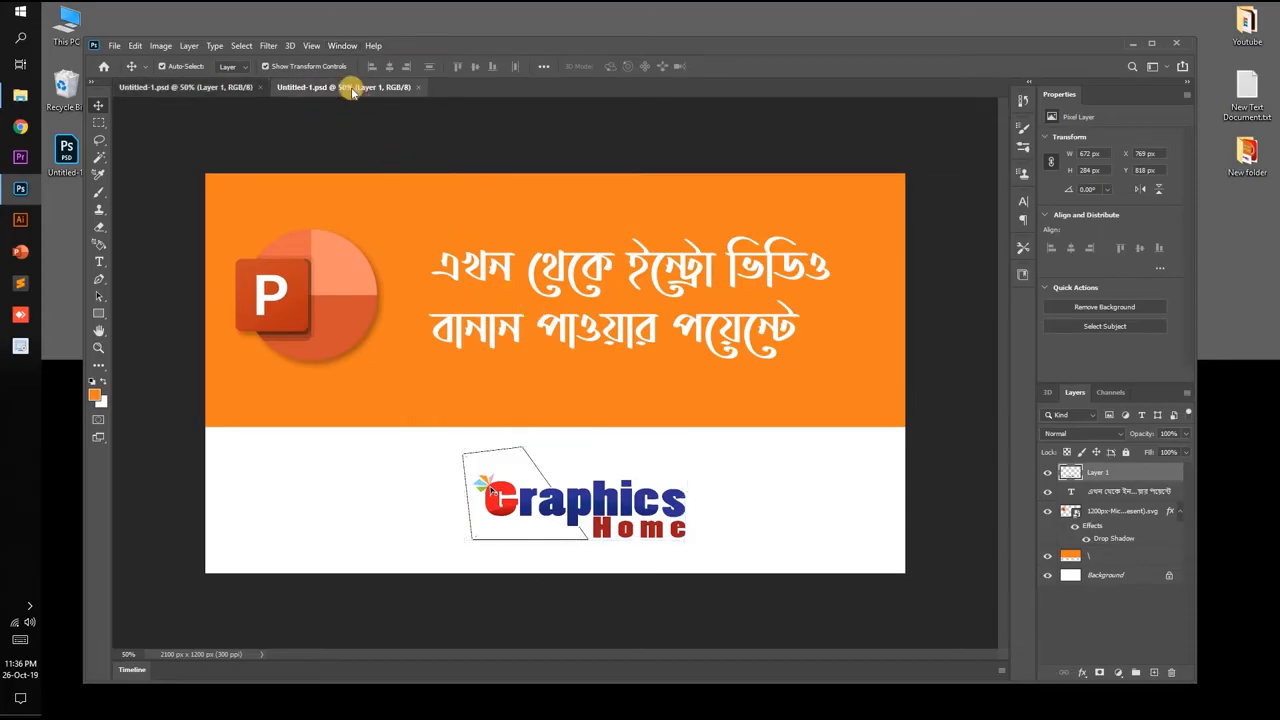
click(350, 89)
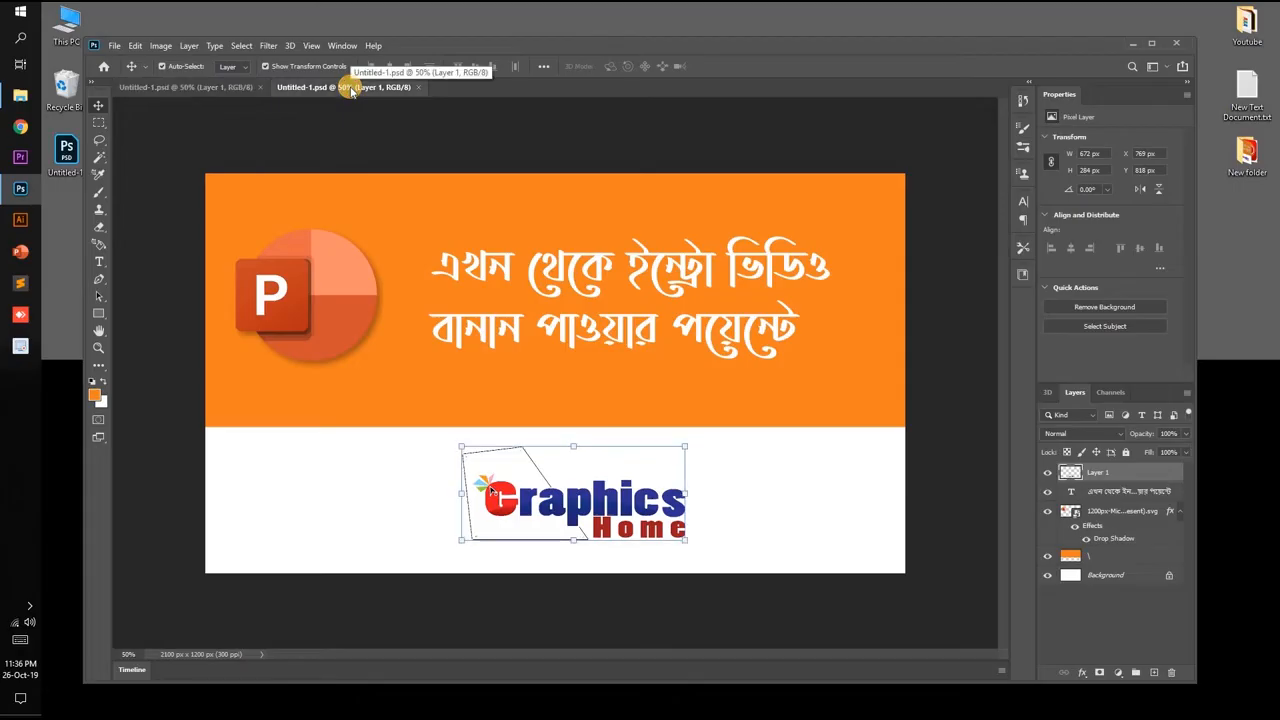
drag(343, 86, 1006, 494)
drag(1098, 320, 1010, 322)
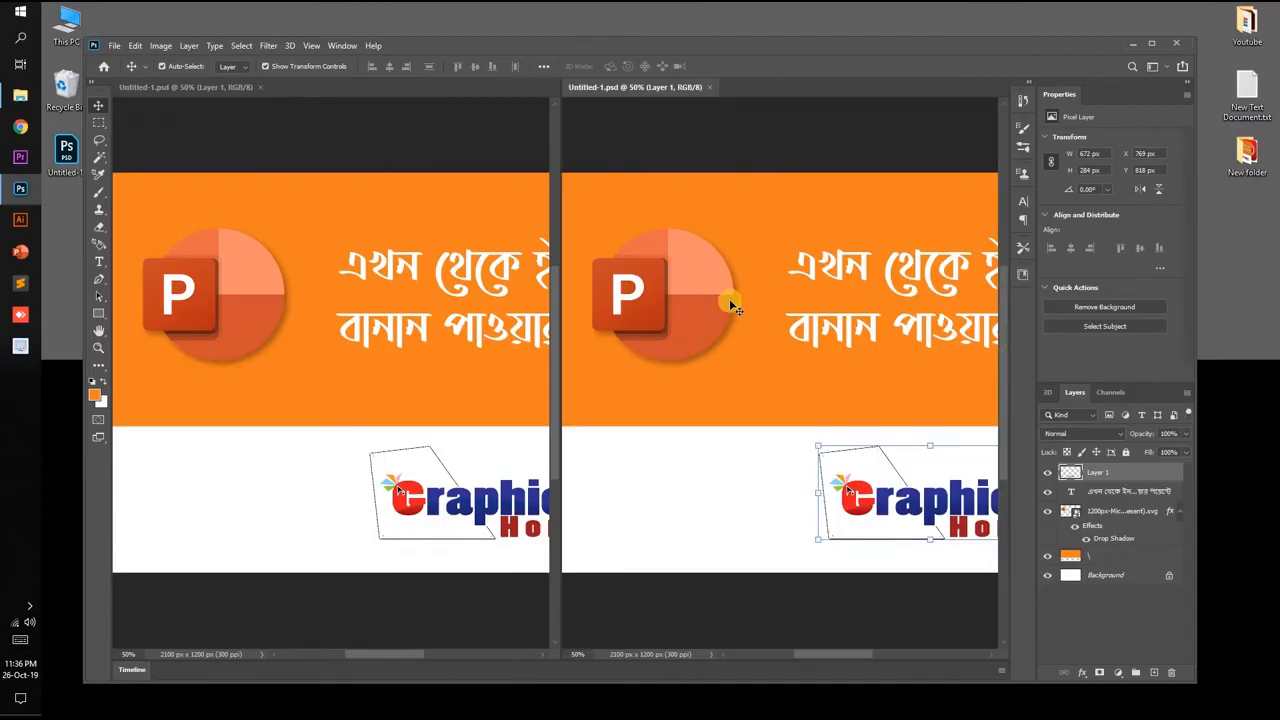
Step: Zoom the second document window out to 25% and reposition the view to show the whole banner
scroll(735, 310, right, 1)
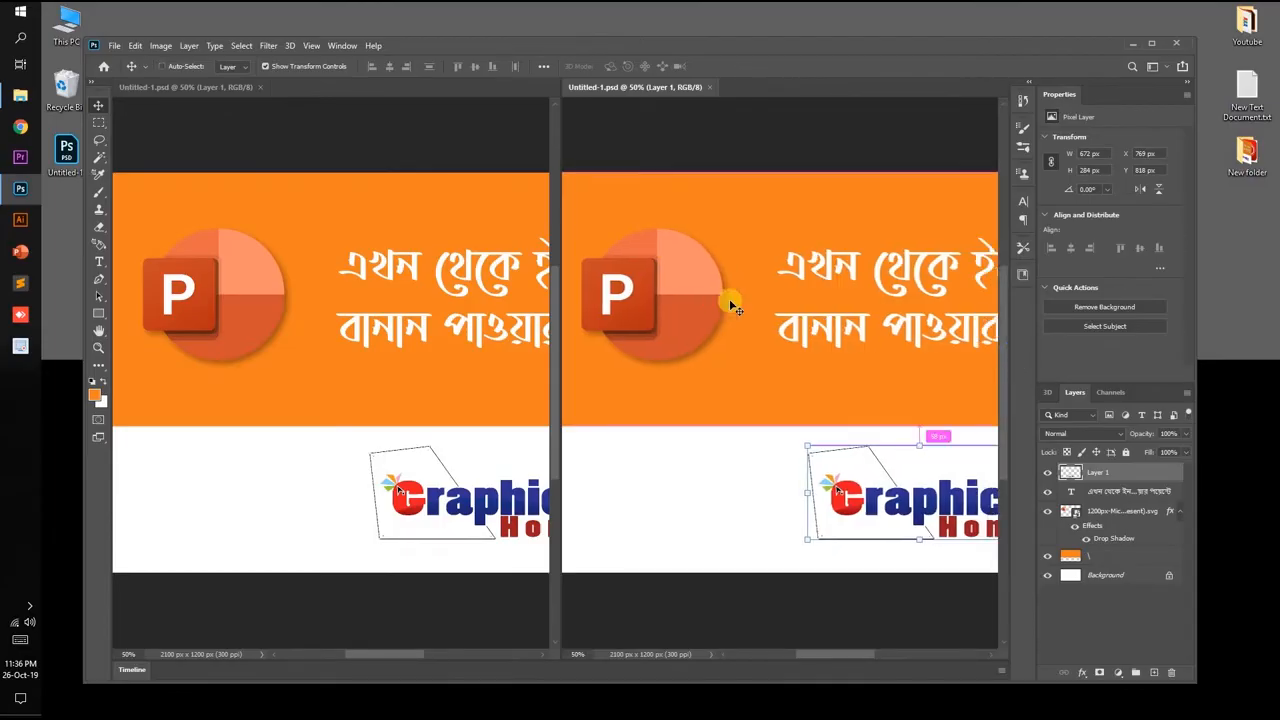
scroll(735, 310, down, 1)
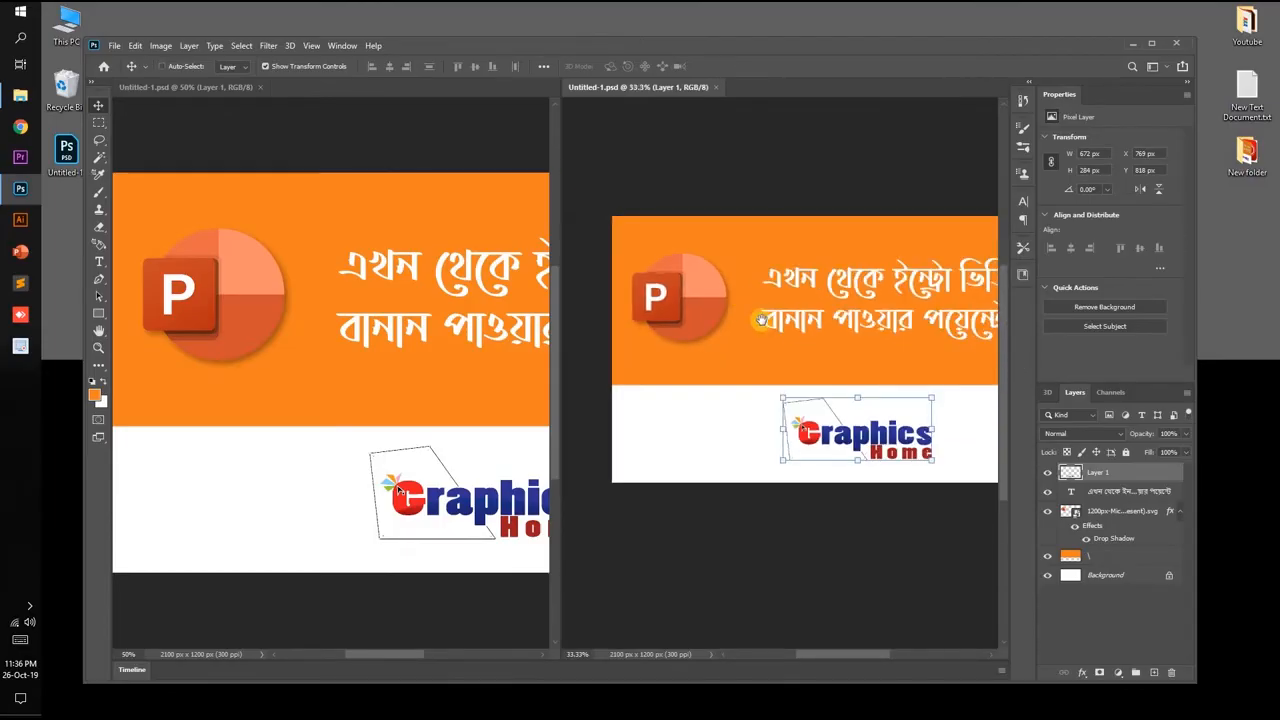
scroll(767, 320, right, 1)
scroll(698, 312, down, 1)
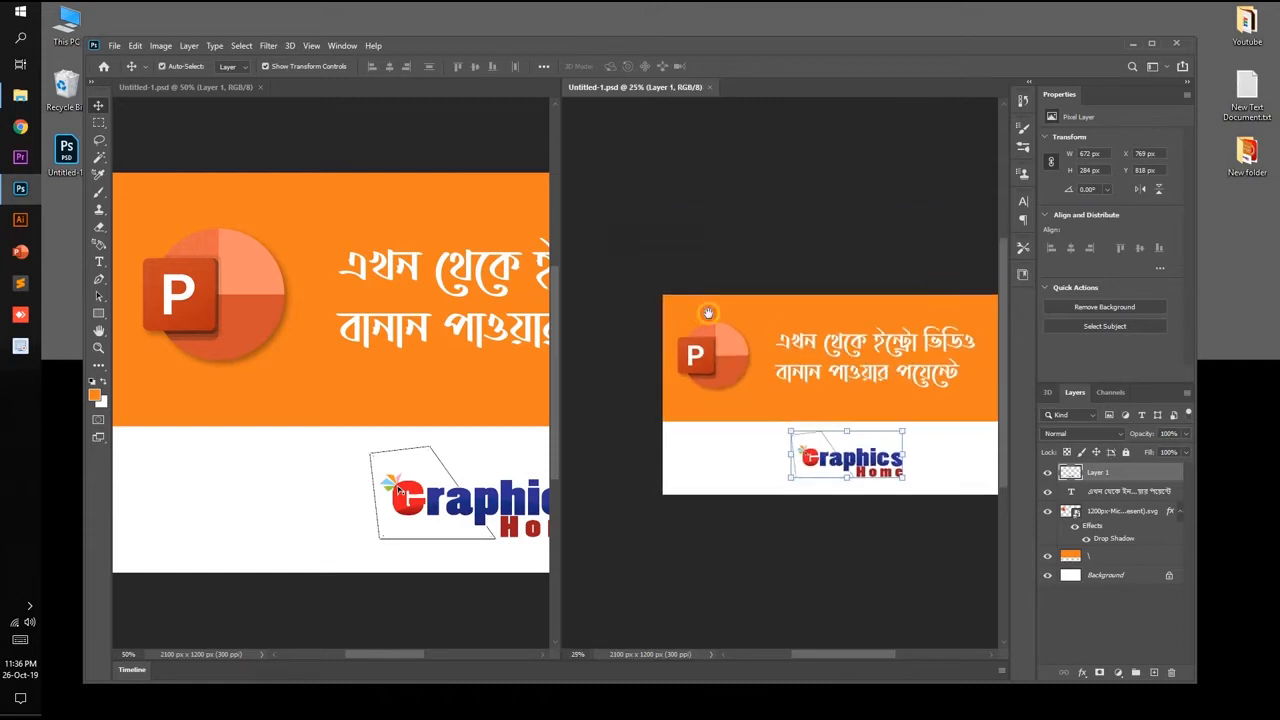
Step: Select the headline text and switch the active document back and forth between the two windows
click(372, 265)
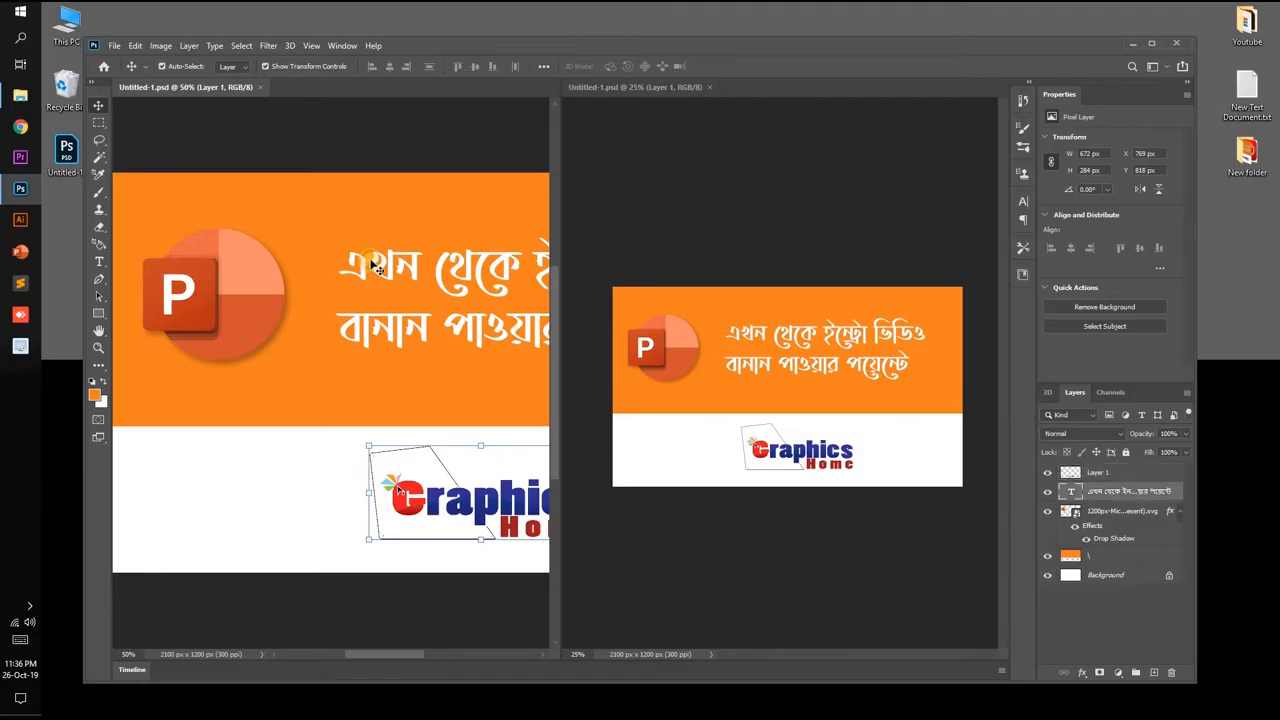
click(767, 363)
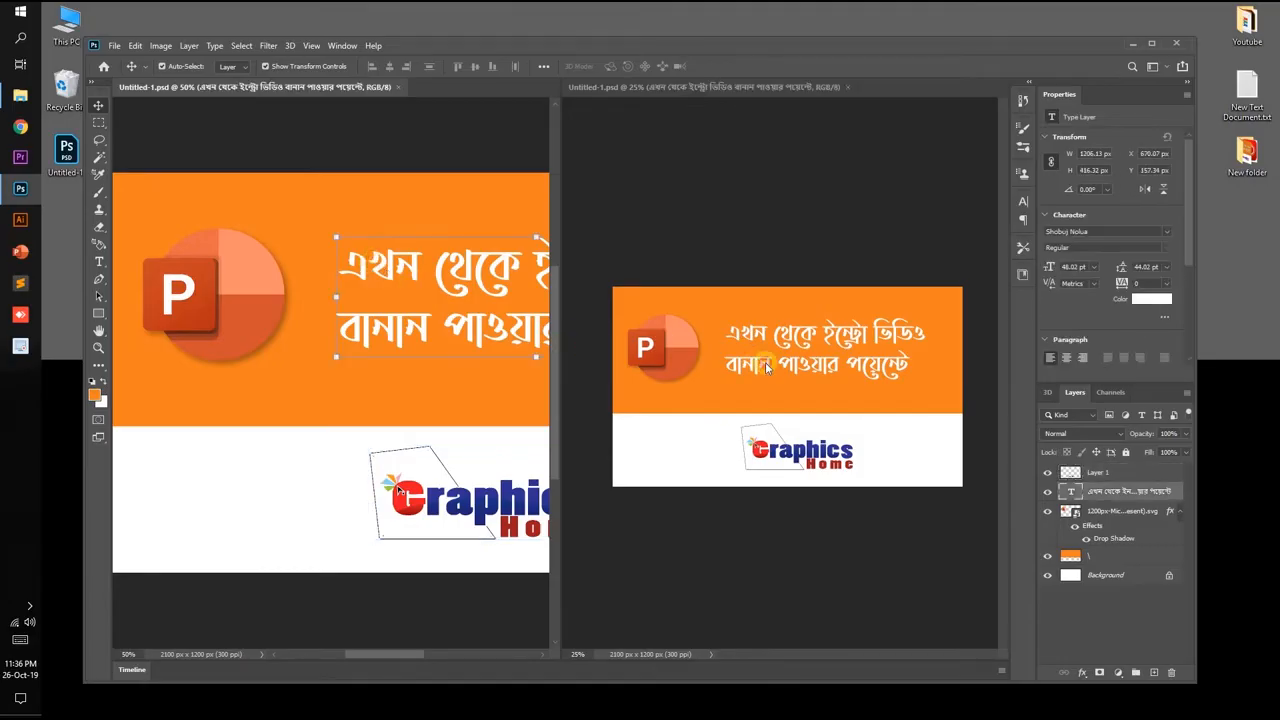
click(437, 277)
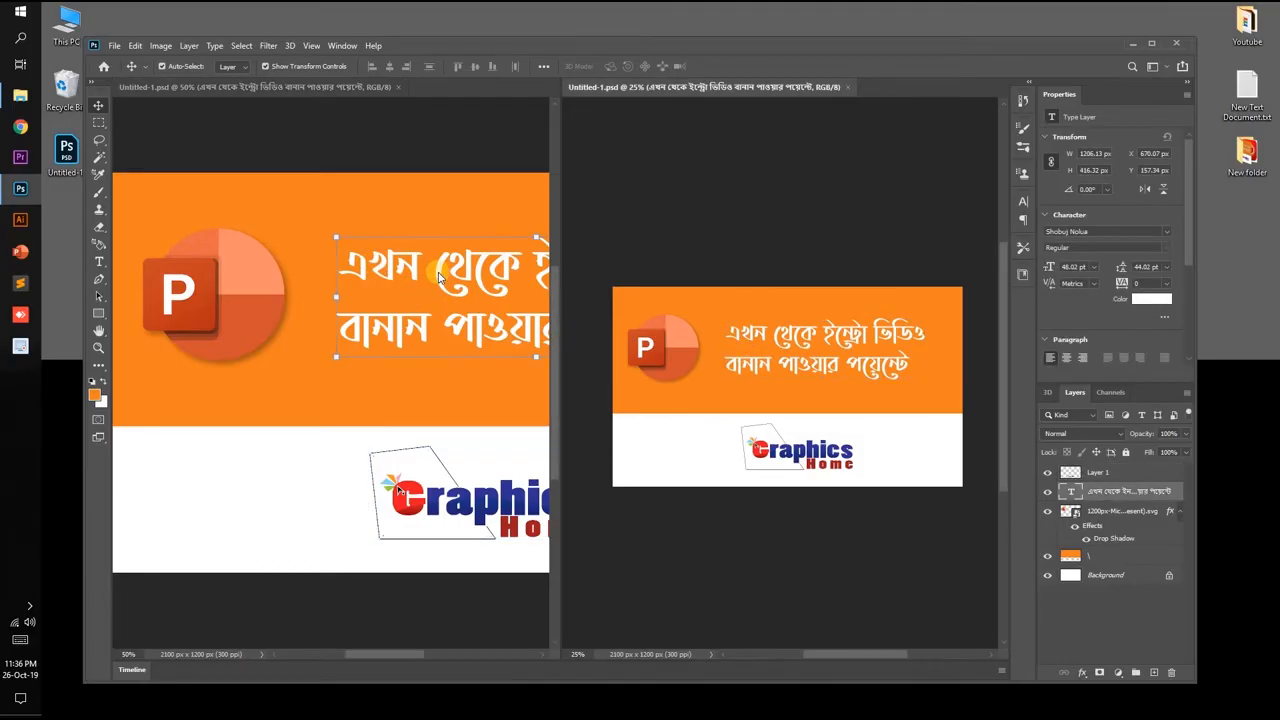
click(776, 341)
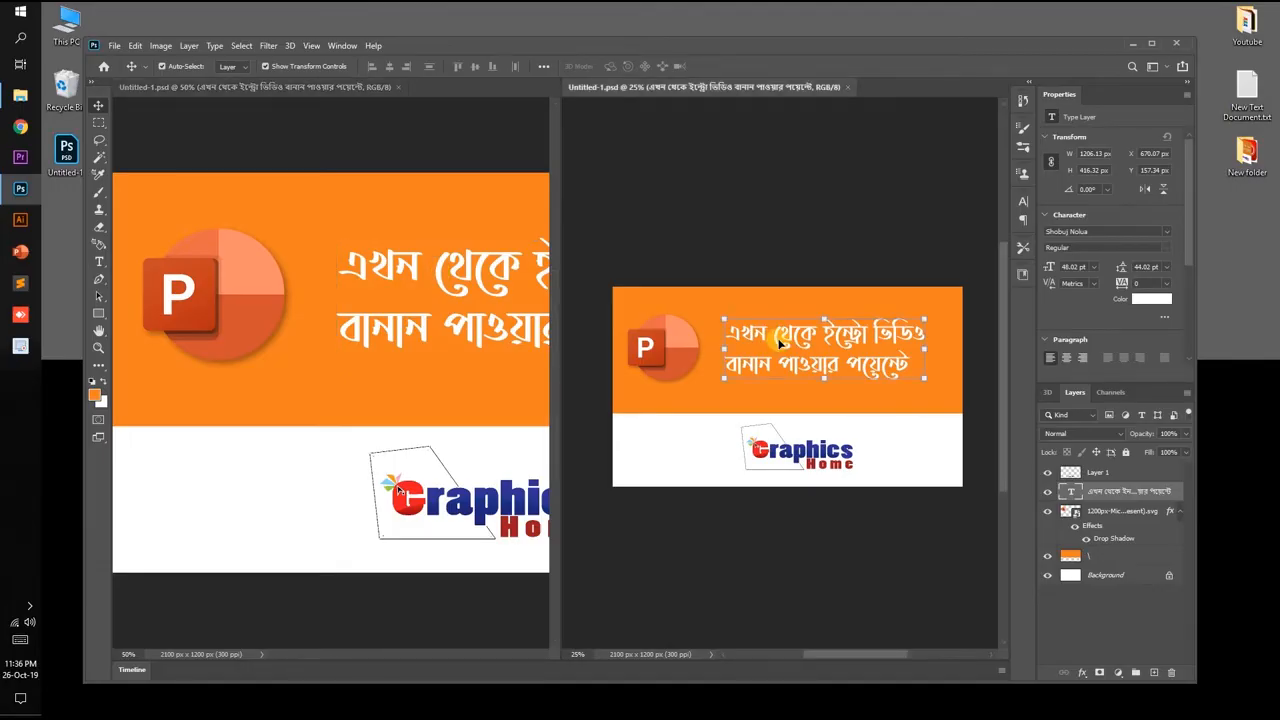
click(486, 272)
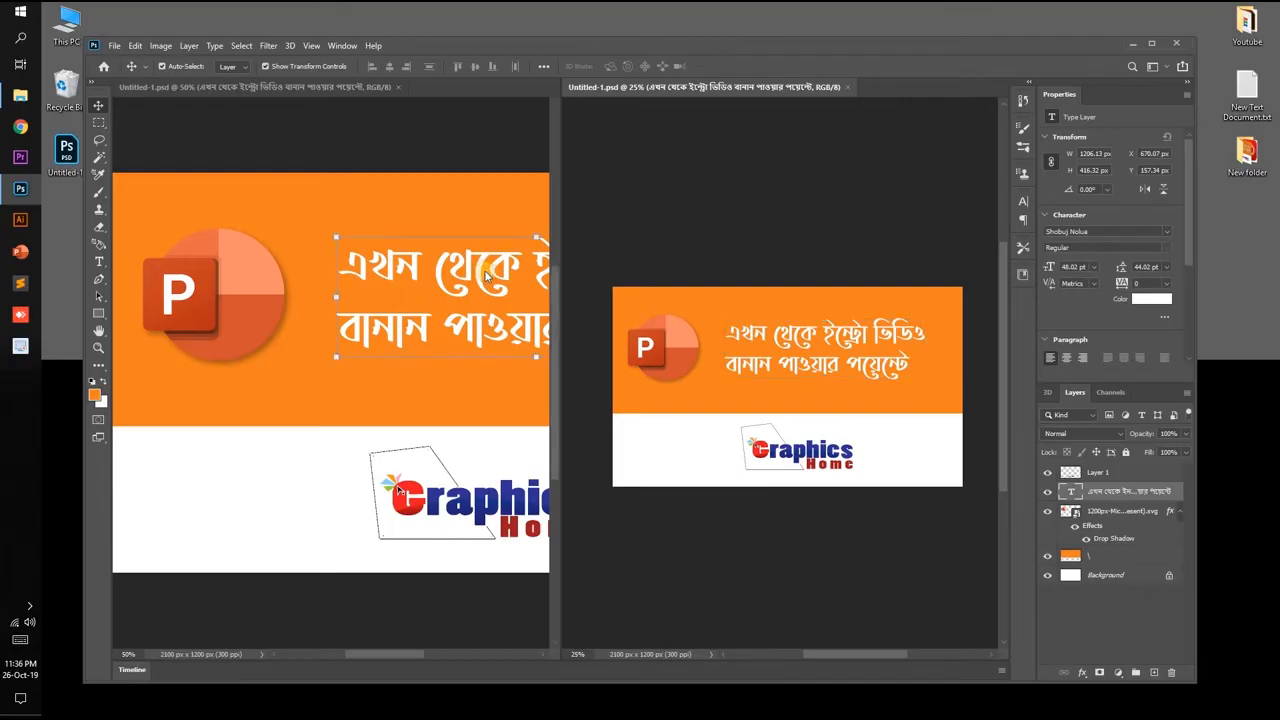
click(558, 193)
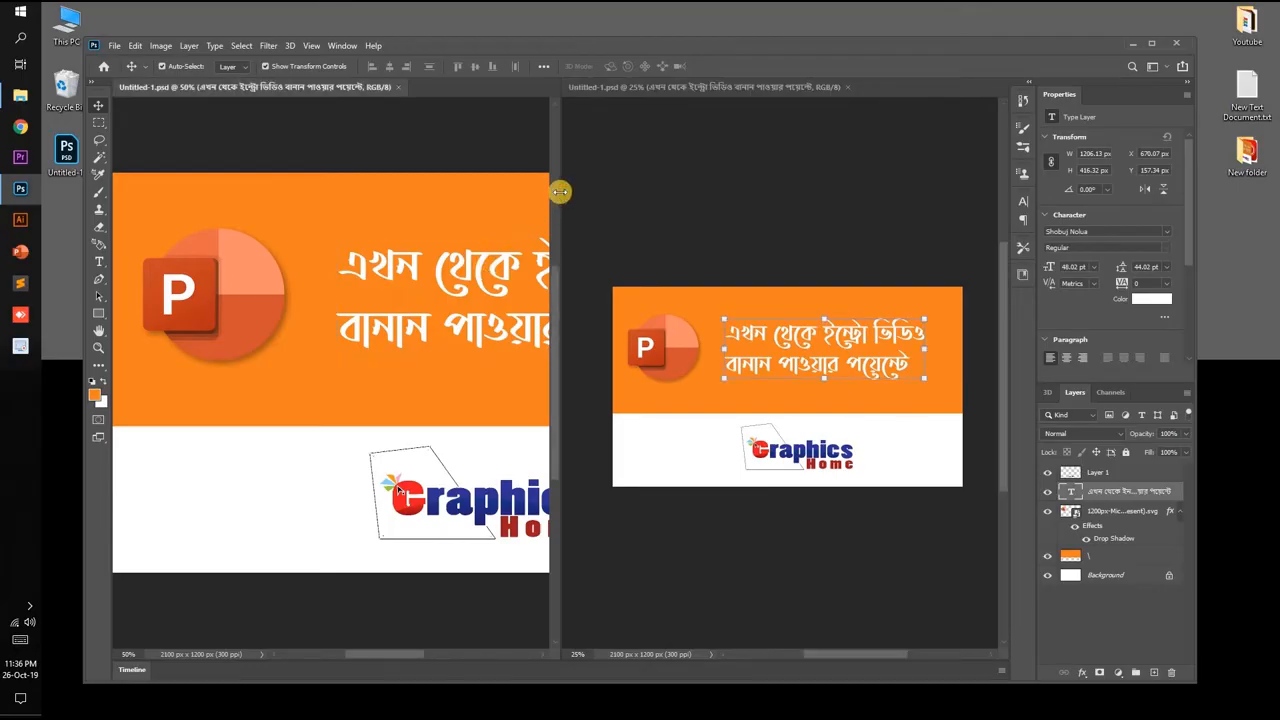
Step: Widen the first document window and move the headline text slightly up and left to about X 646 px, Y 132 px
drag(558, 193, 633, 197)
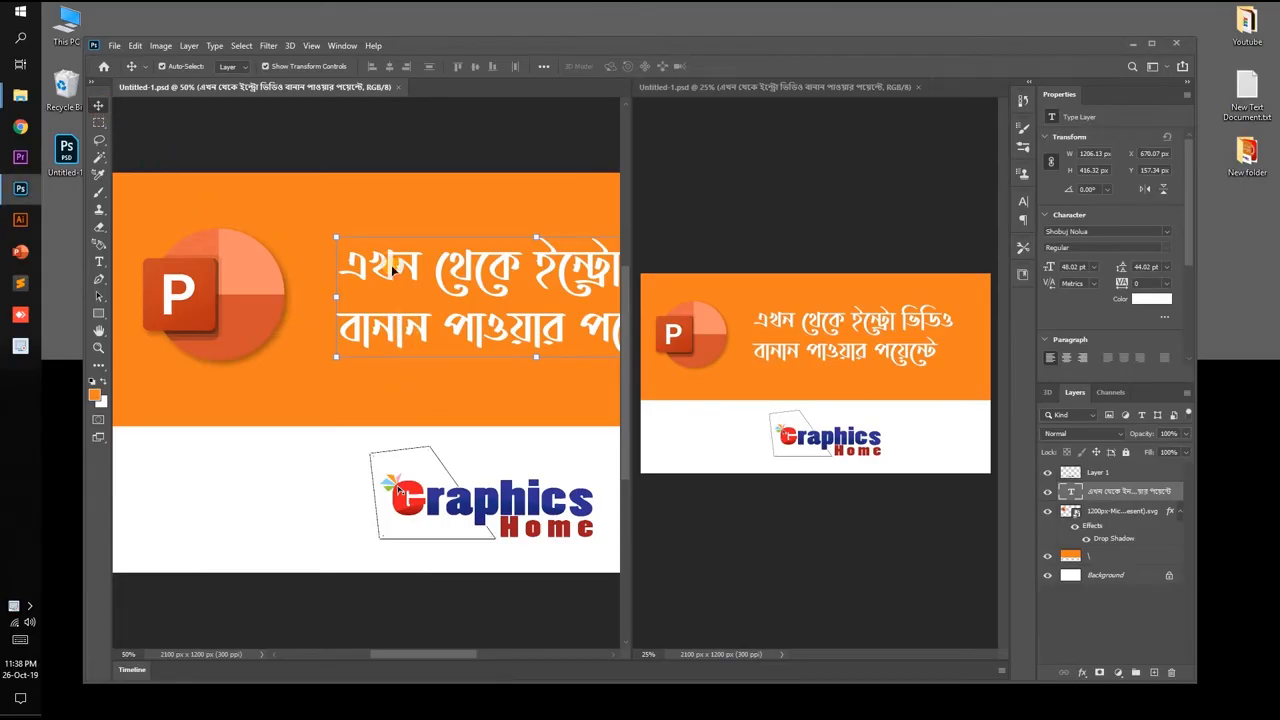
key(ctrl+minus)
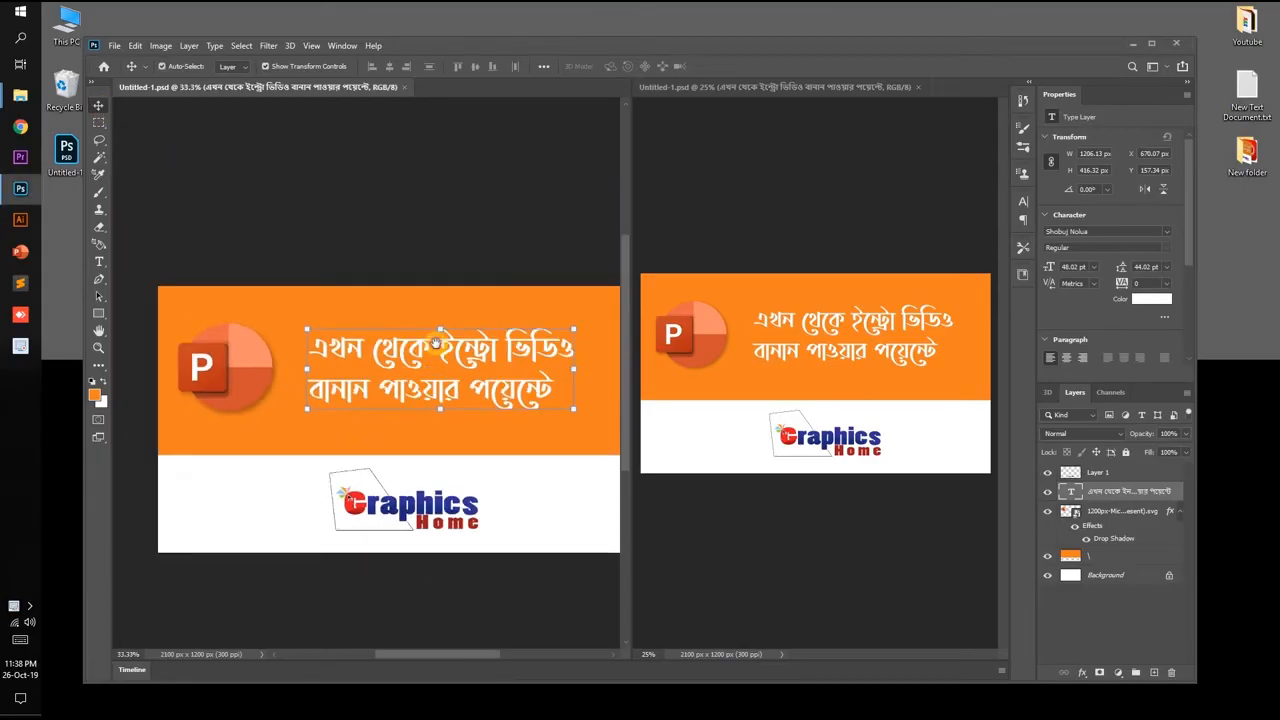
mouse_move(453, 338)
mouse_down()
mouse_move(431, 345)
mouse_move(434, 362)
mouse_move(451, 328)
mouse_move(470, 332)
mouse_move(452, 324)
mouse_up()
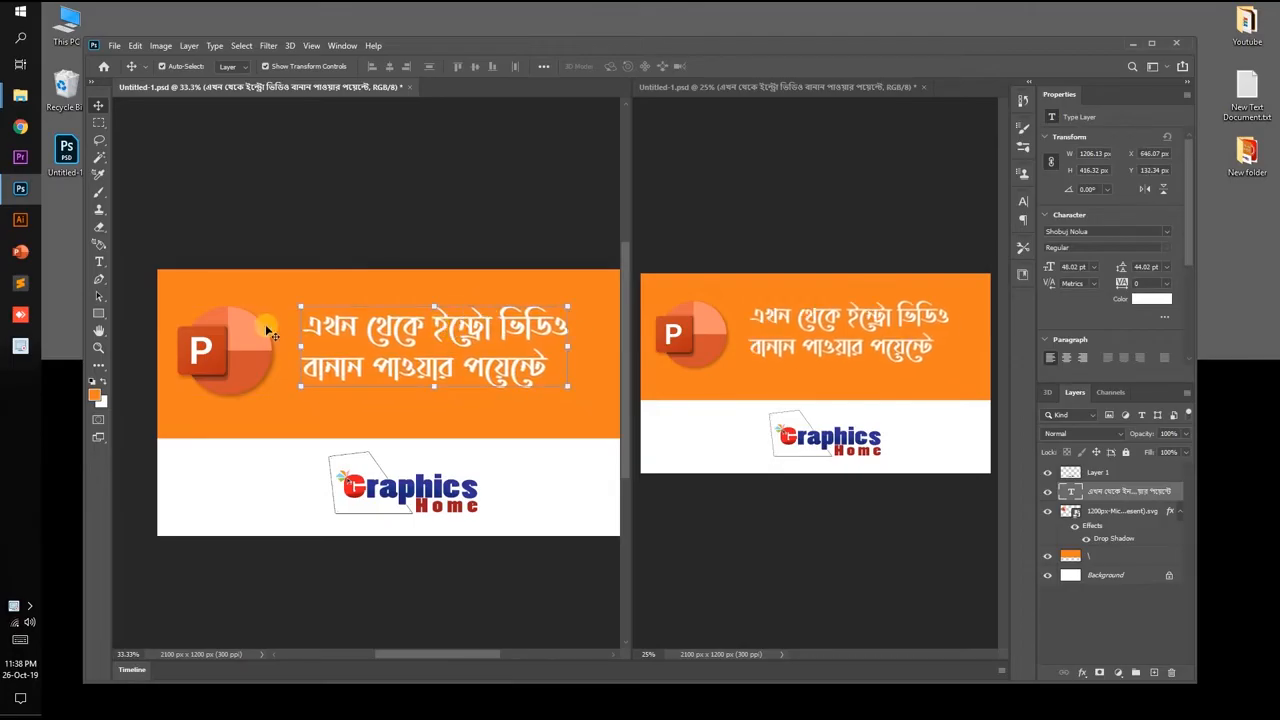
Step: Enlarge the PowerPoint logo by its corners in the first window, working at 100% zoom
drag(214, 344, 374, 349)
ctrl+click(376, 350)
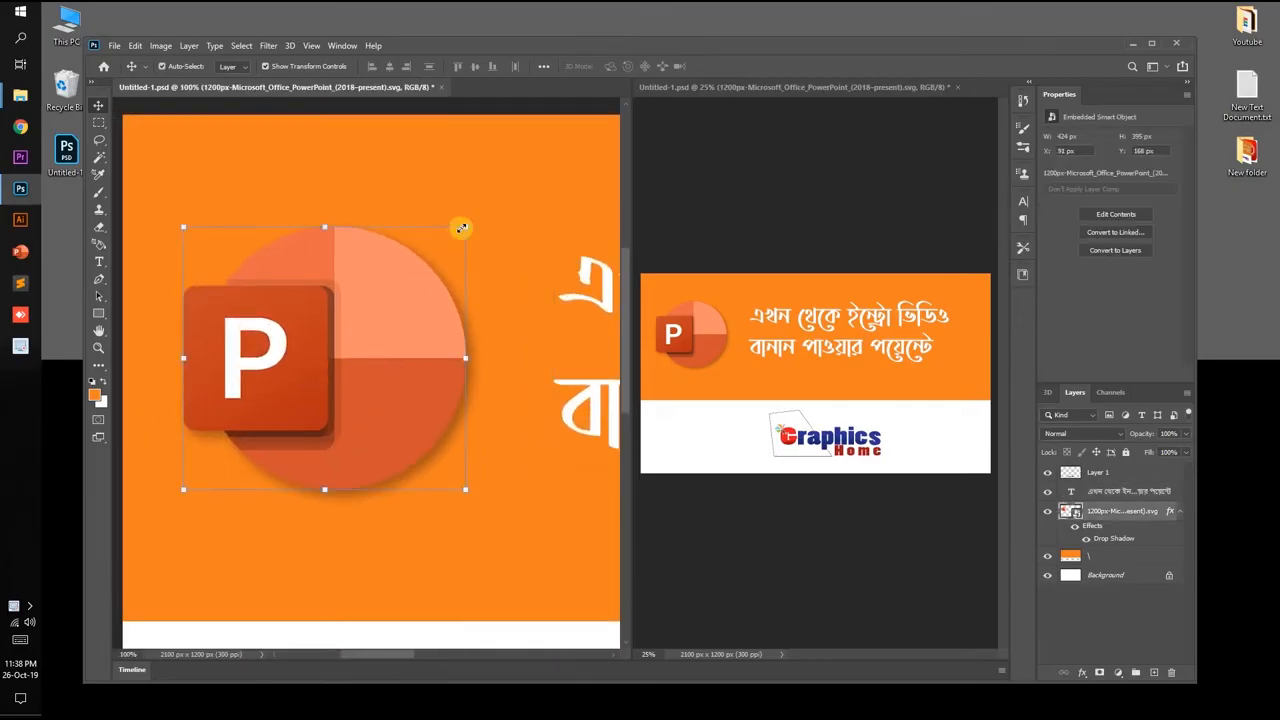
drag(465, 227, 497, 201)
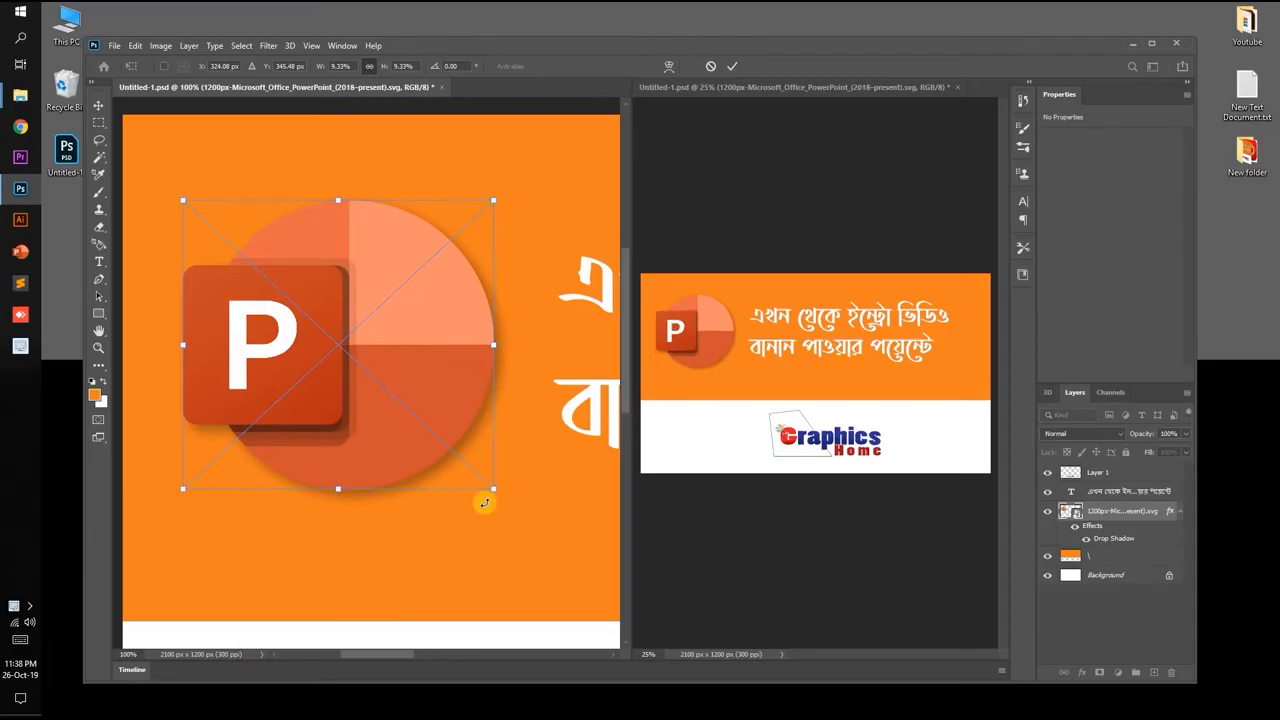
drag(501, 490, 520, 509)
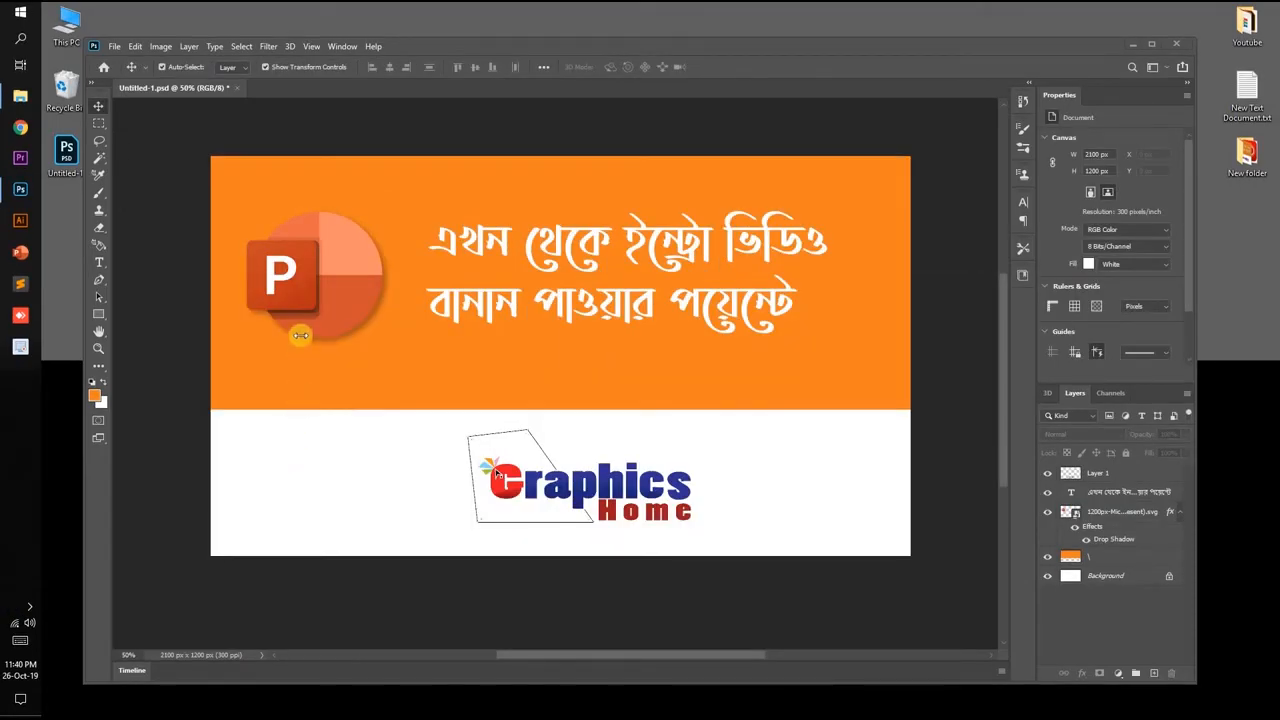
Step: Scale the PowerPoint logo to about 10.12% width and 9.79% height, stretching it non-proportionally and from its centre
click(303, 271)
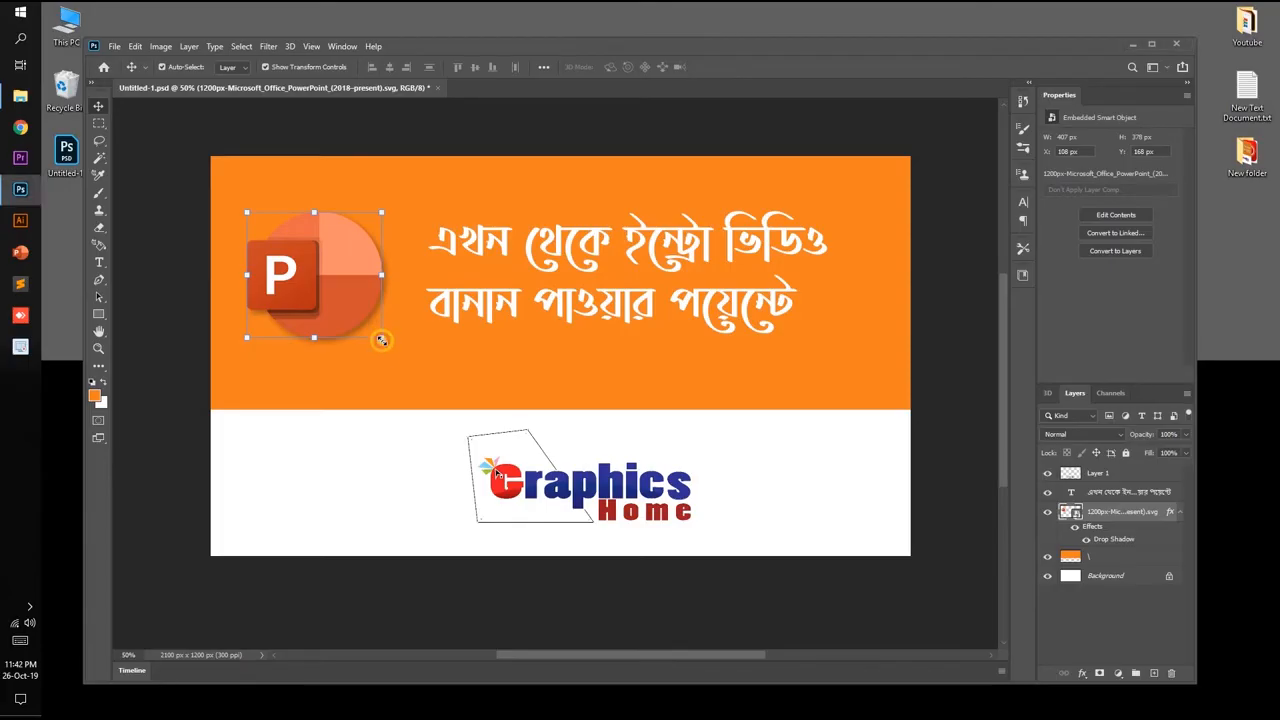
drag(381, 335, 401, 363)
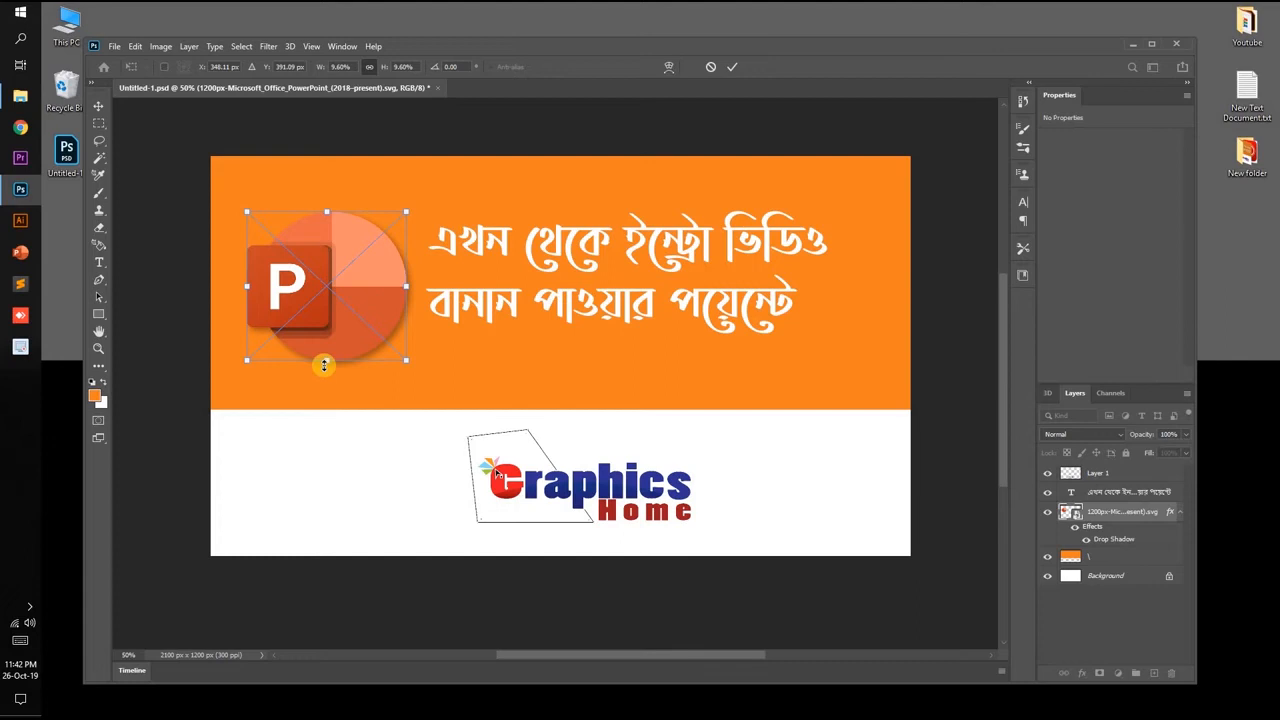
mouse_move(325, 362)
mouse_down()
mouse_move(336, 335)
mouse_move(328, 356)
mouse_up()
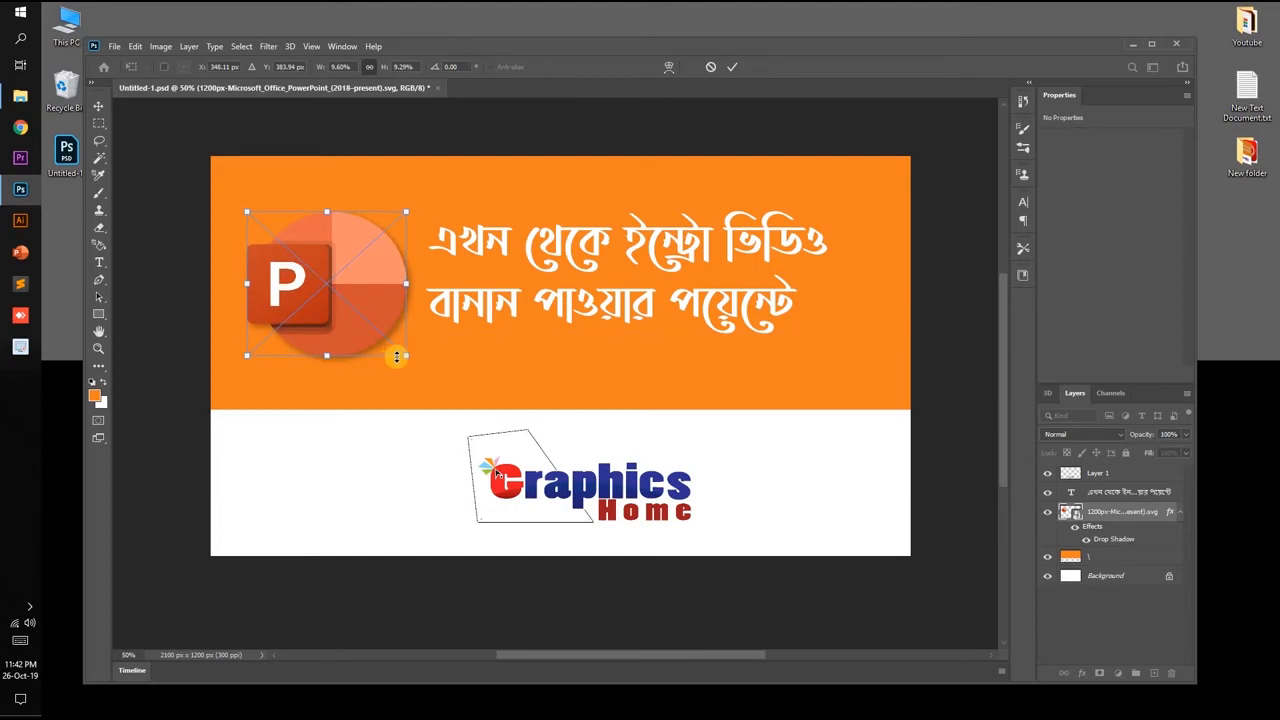
mouse_move(407, 356)
mouse_down()
mouse_move(421, 372)
mouse_move(410, 357)
mouse_up()
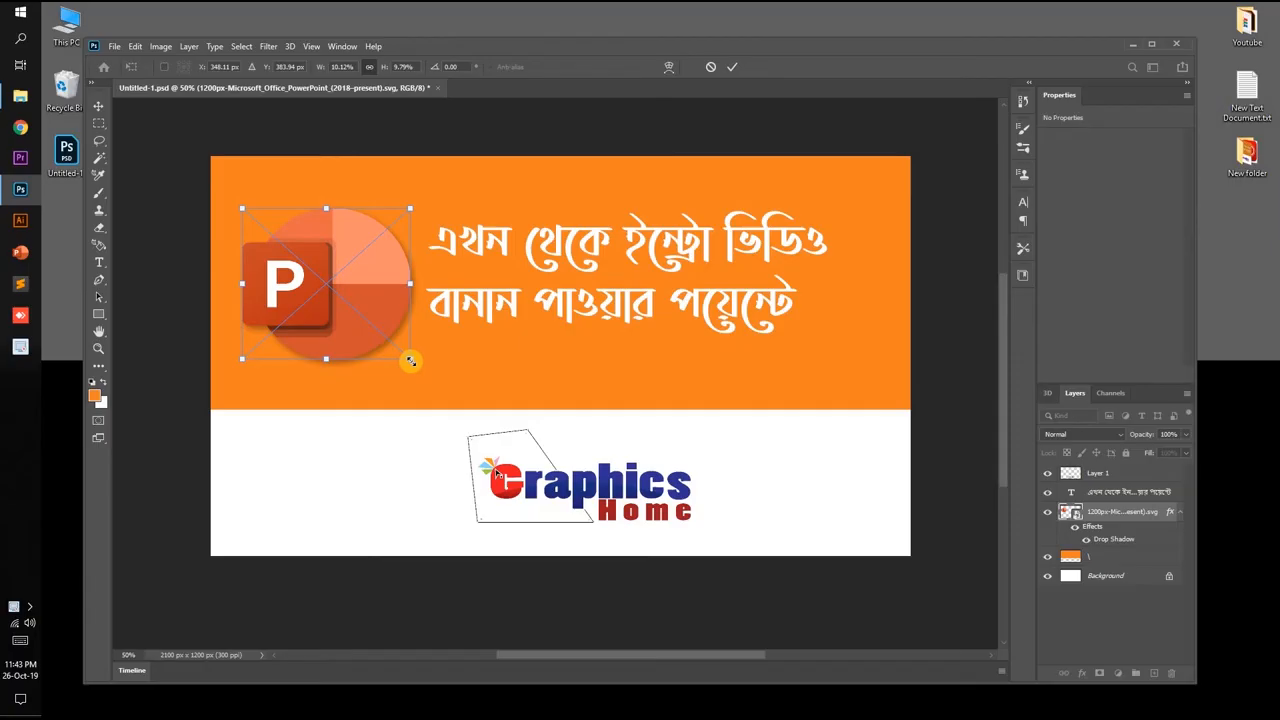
Step: Enlarge the PowerPoint logo to about 19.07% width and 18.46% height and apply the transform
drag(410, 361, 527, 547)
key(Return)
key(Return)
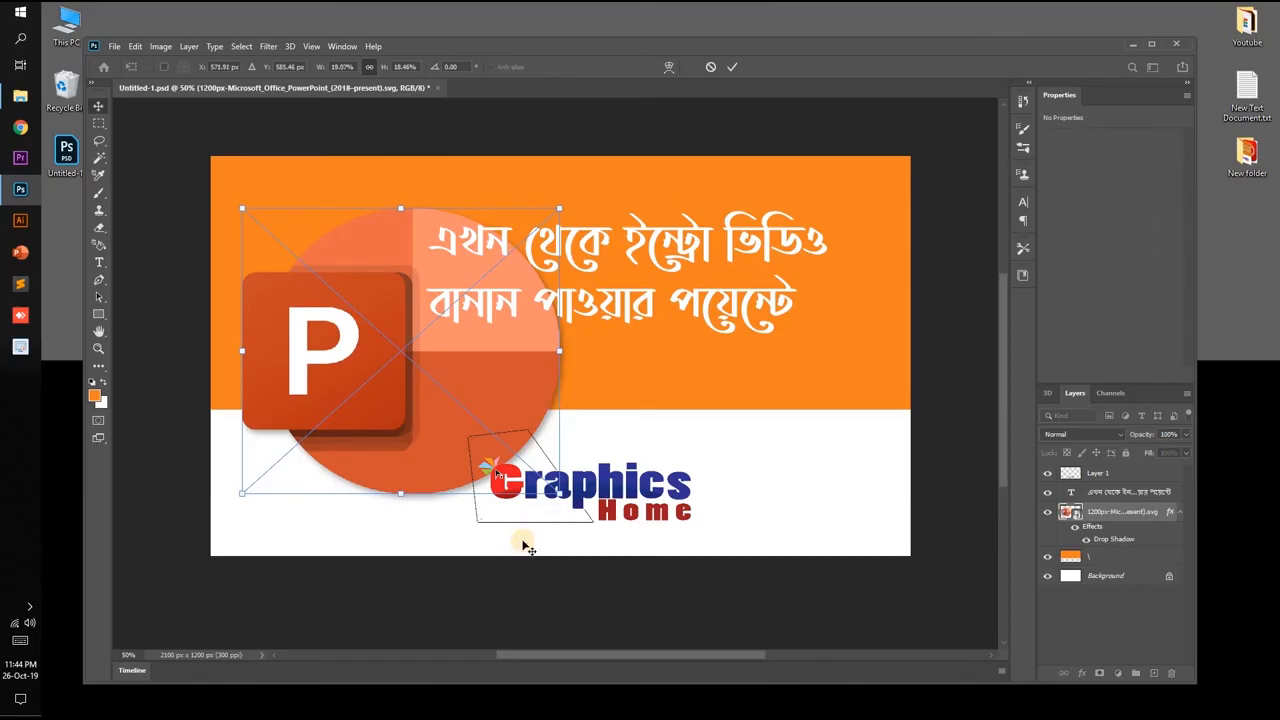
key(Return)
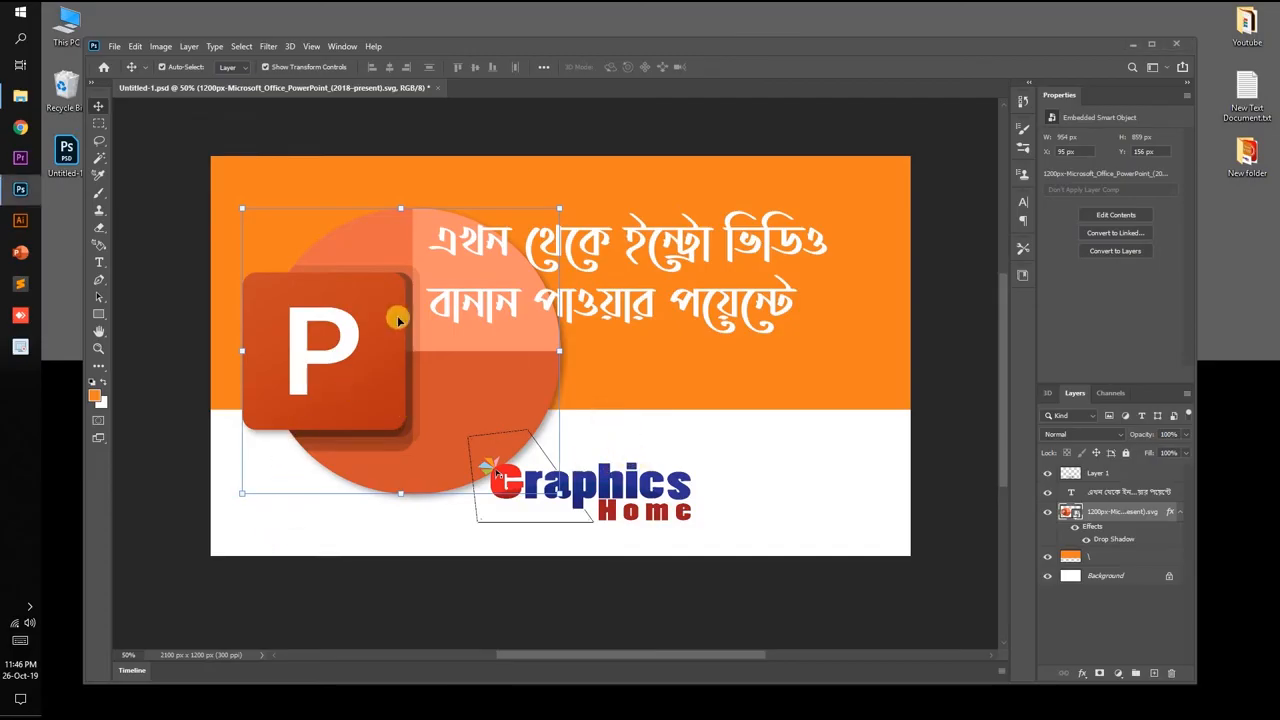
Step: Isolate the PowerPoint logo layer in the layer list, then switch layer isolation off again
right_click(474, 386)
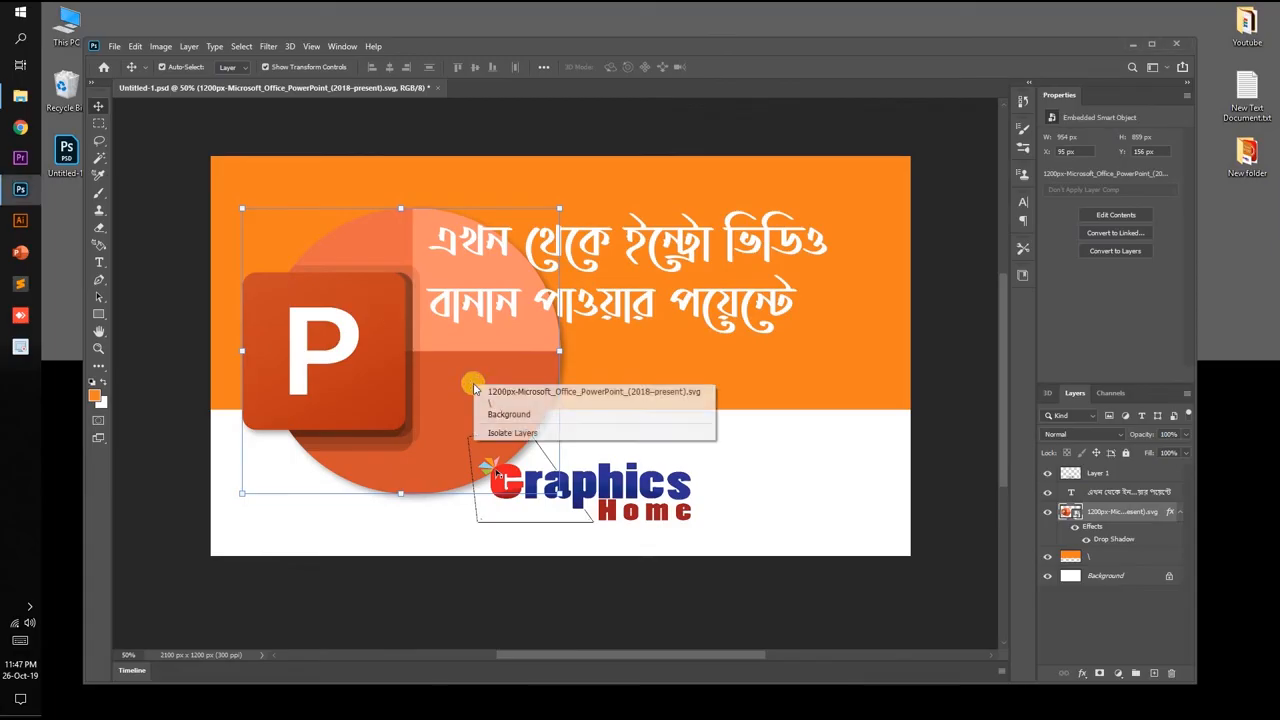
click(507, 434)
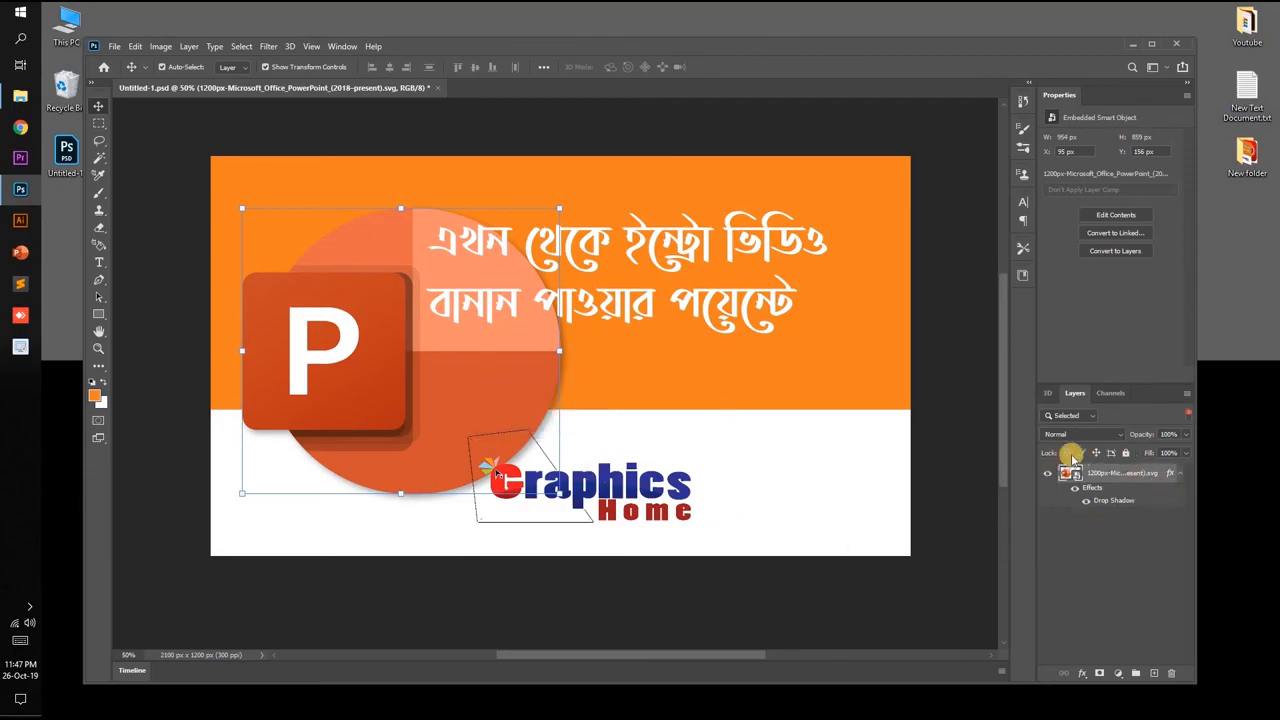
right_click(496, 386)
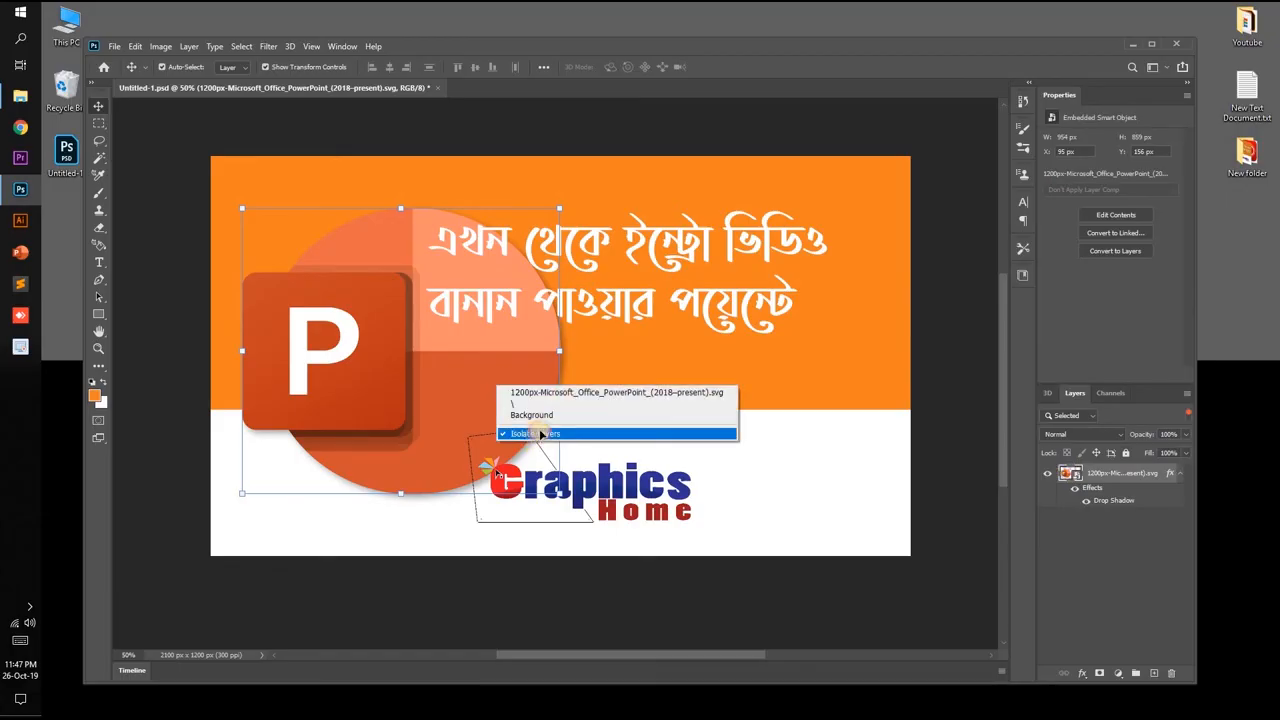
click(536, 435)
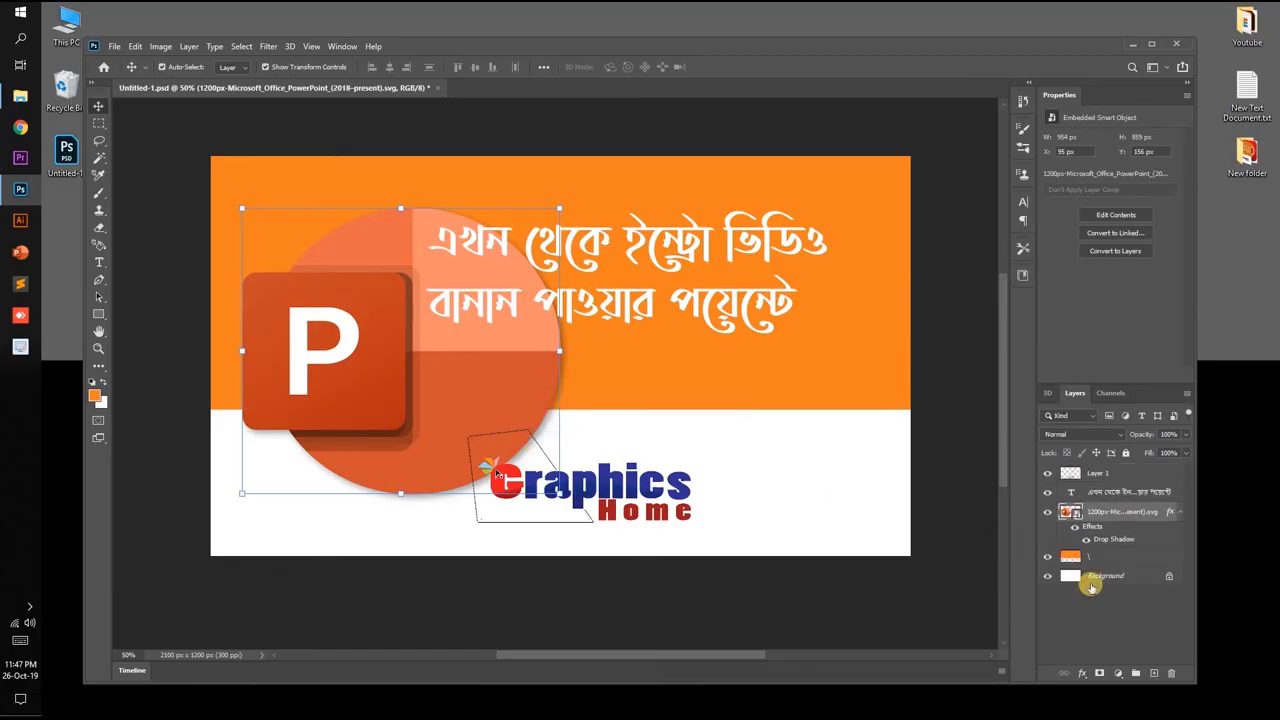
Step: Isolate the PowerPoint logo layer and add the headline text and orange background shape to the isolated layers
right_click(510, 374)
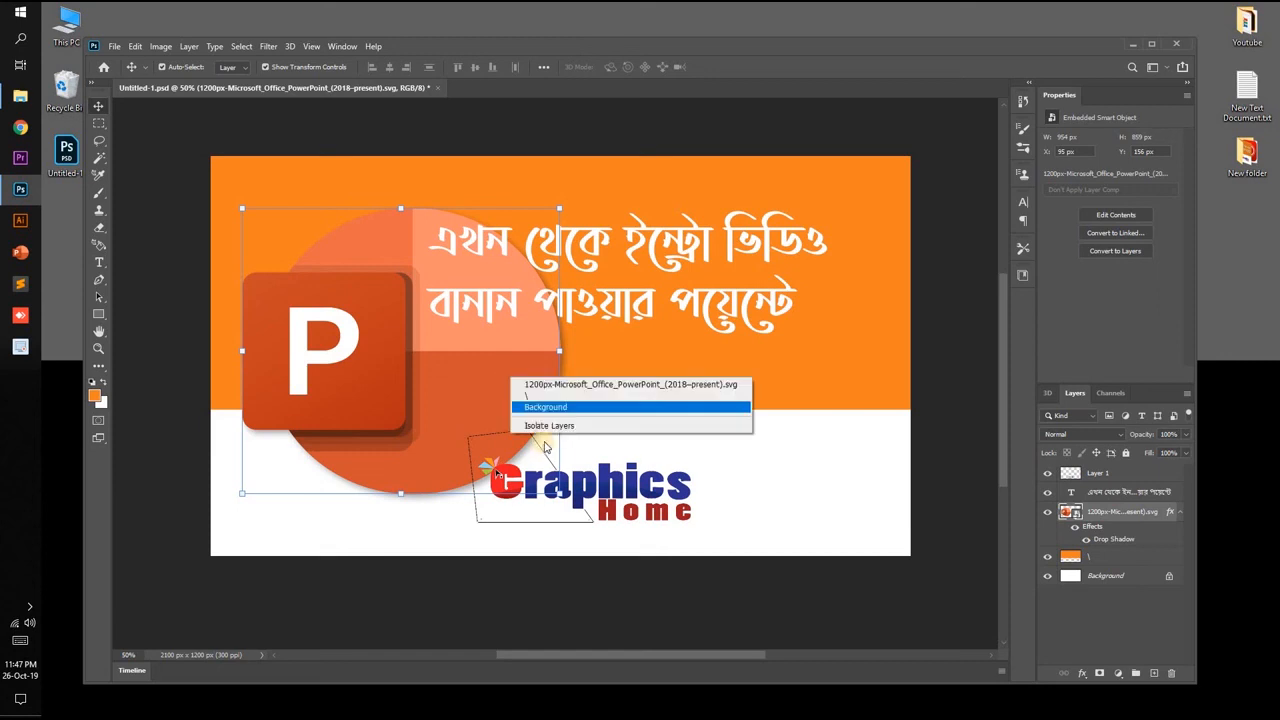
click(545, 426)
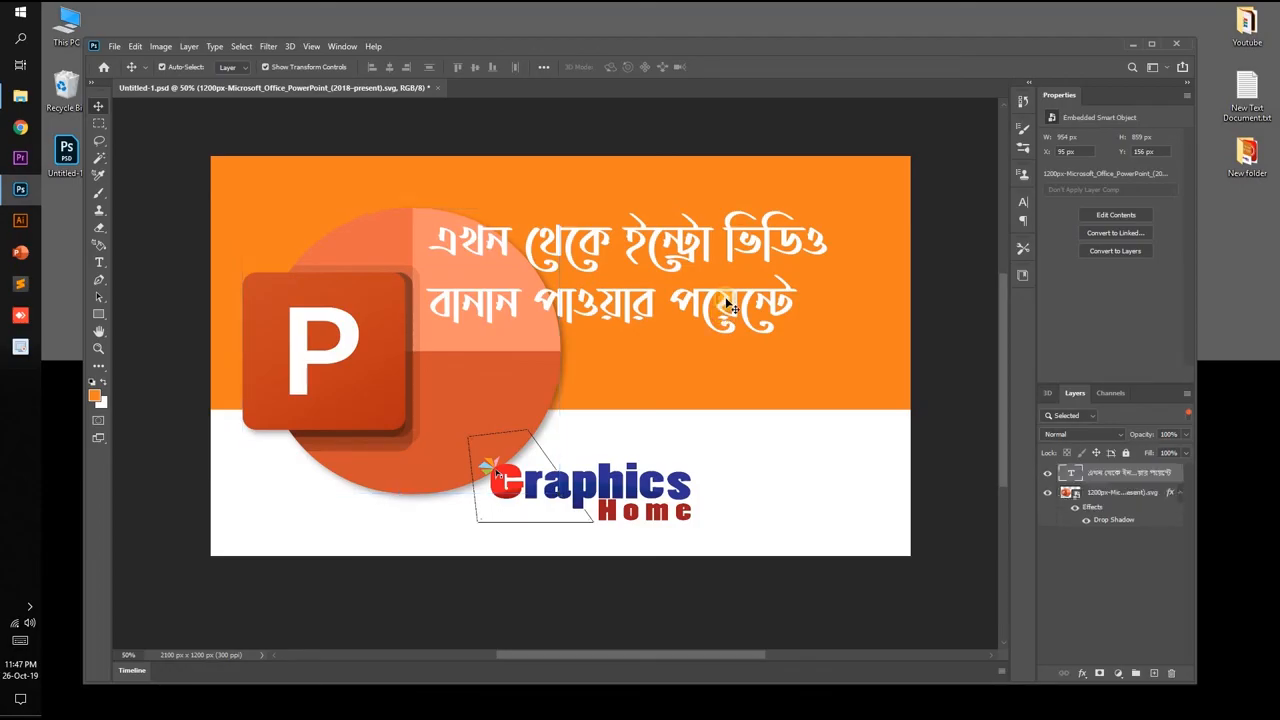
click(725, 297)
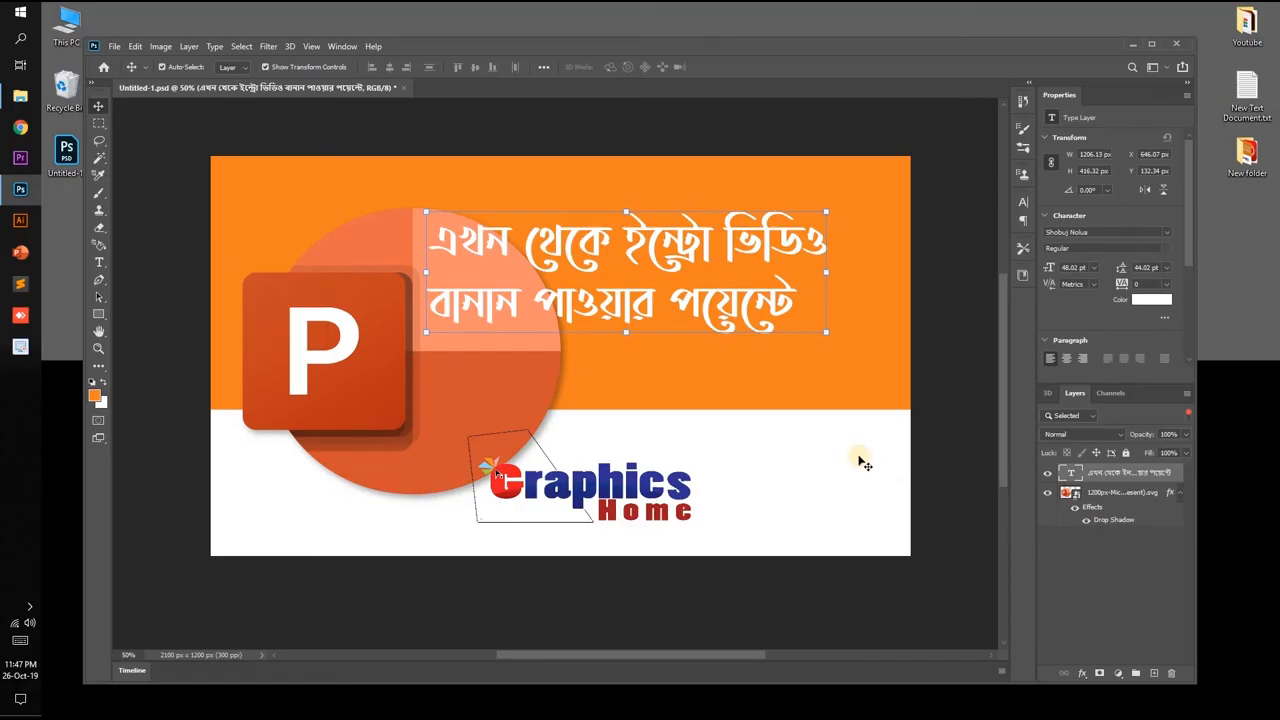
click(685, 480)
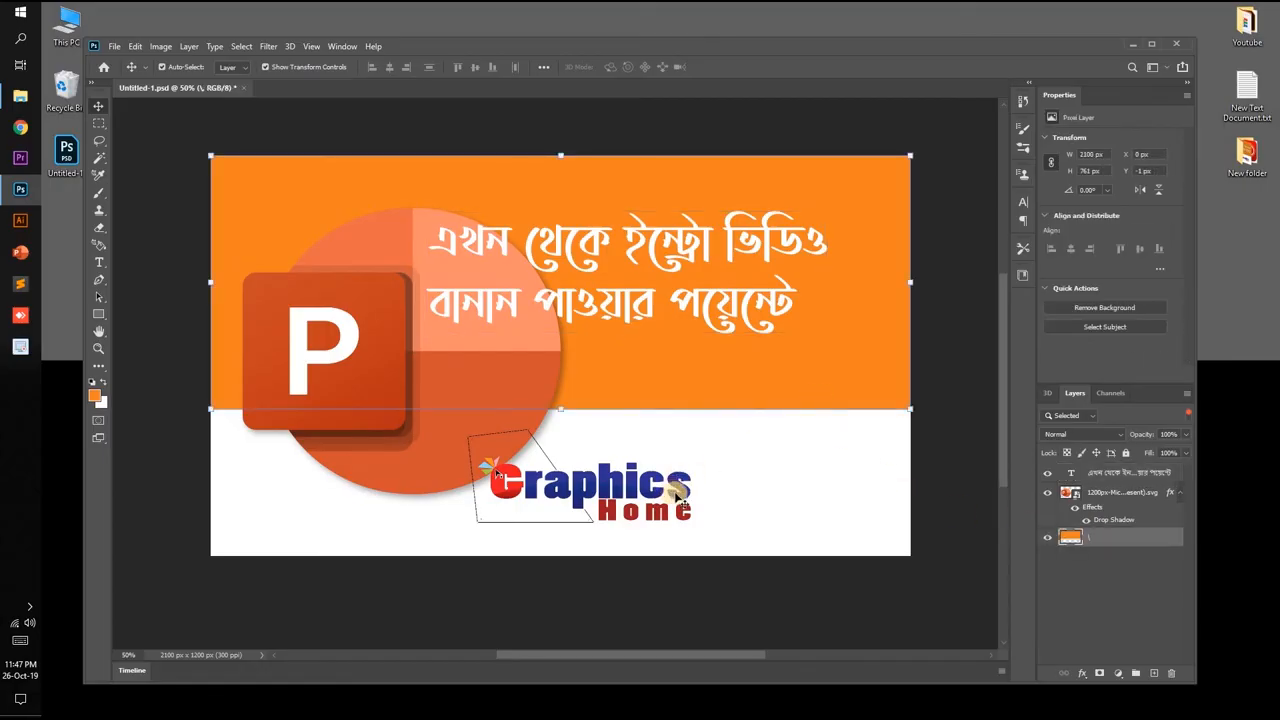